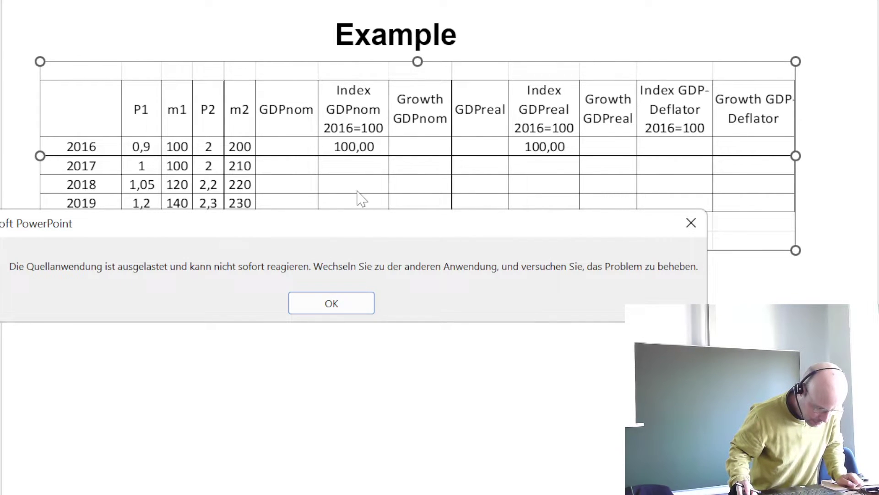
Dismiss the busy-application message, save and close Anwesenheit.xlsx, and check that the Example slide's embedded table opens for editing
left_click(362, 308)
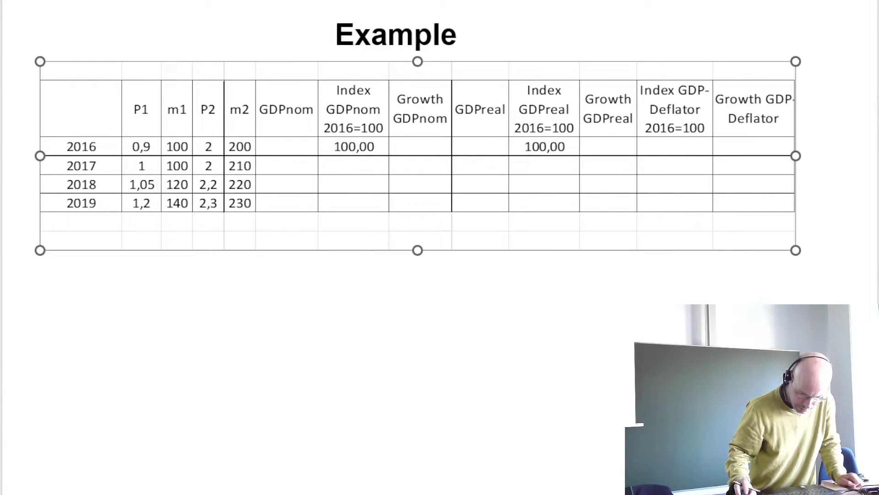
left_click(499, 468)
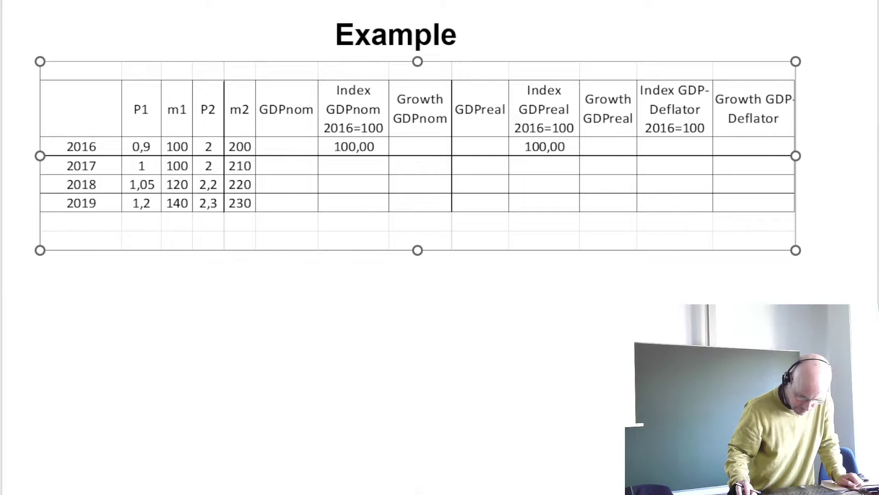
left_click(650, 5)
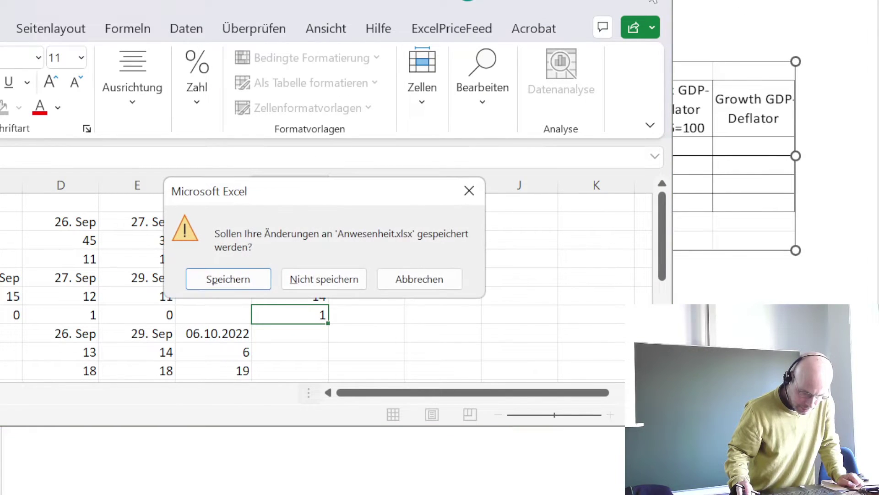
left_click(256, 280)
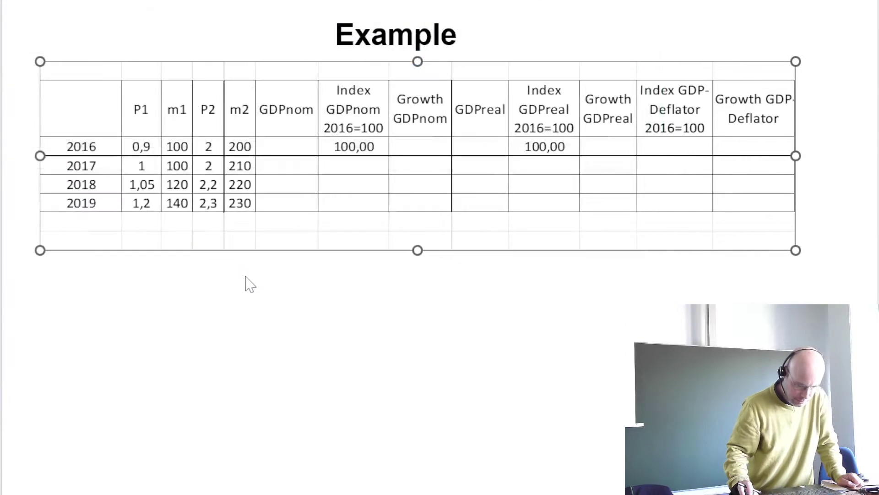
double_click(371, 164)
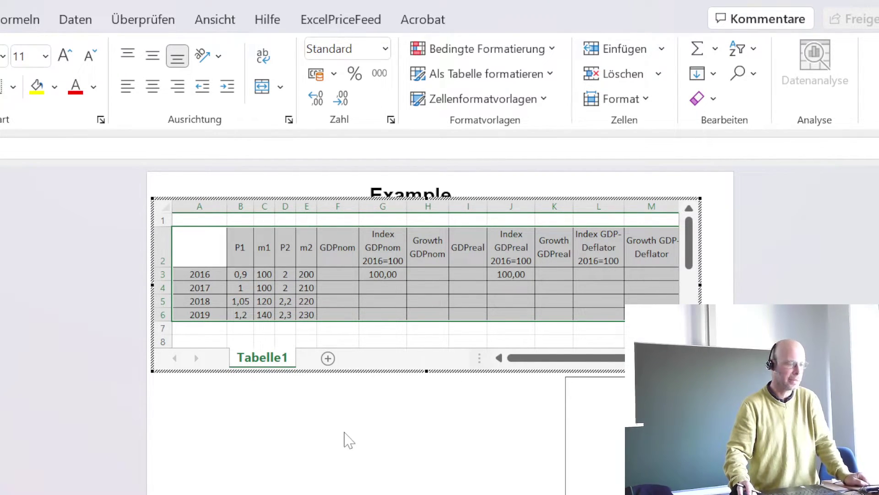
key("Escape")
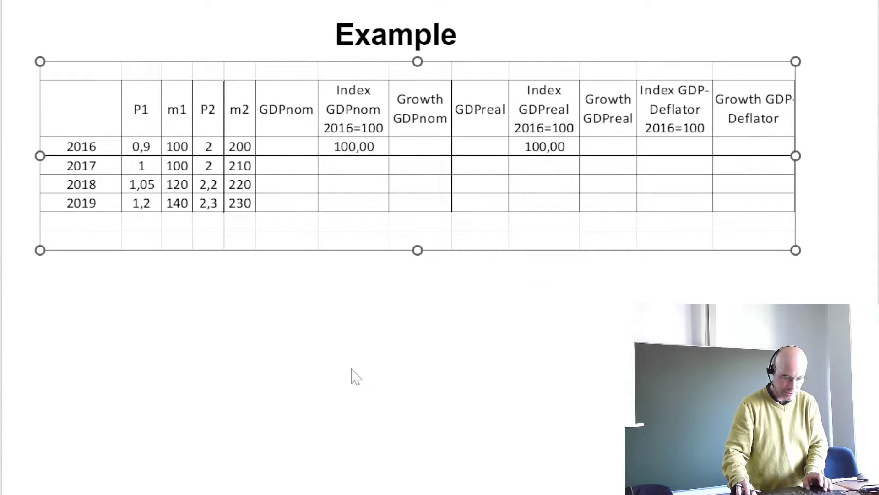
Switch to File Explorer, open the BPI_CPI workbook from the Lecture folder, and reposition and resize its window to show the GDP table
key("super+Tab")
key("Return")
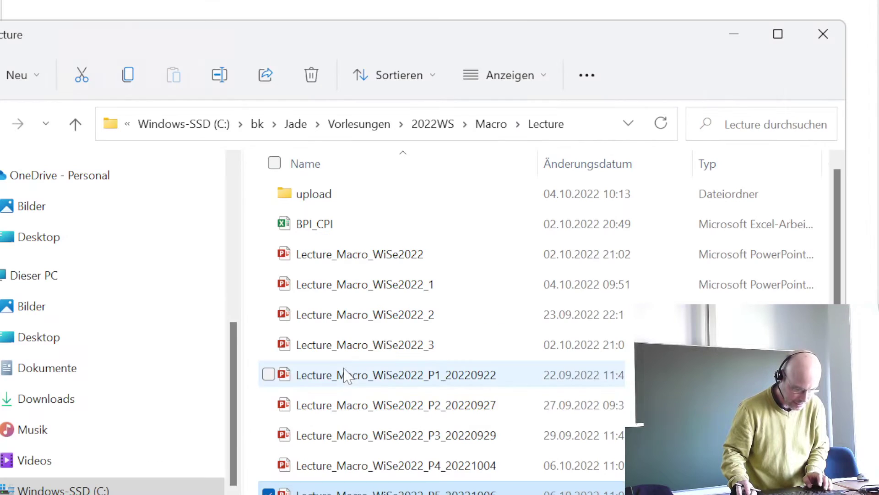
double_click(333, 227)
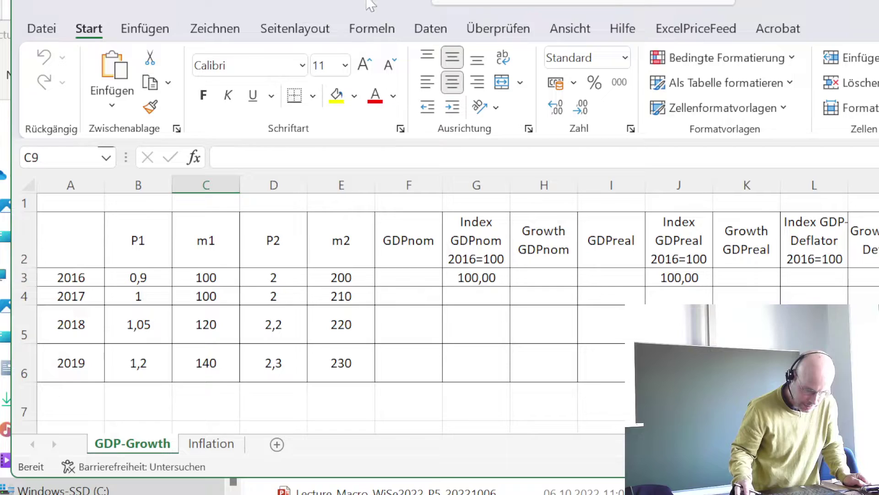
left_click_drag(383, 5, 92, 0)
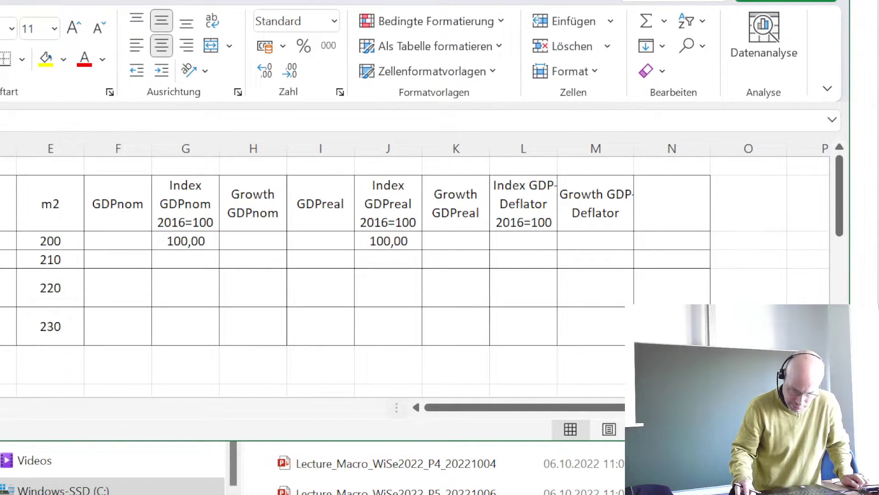
left_click_drag(847, 257, 673, 249)
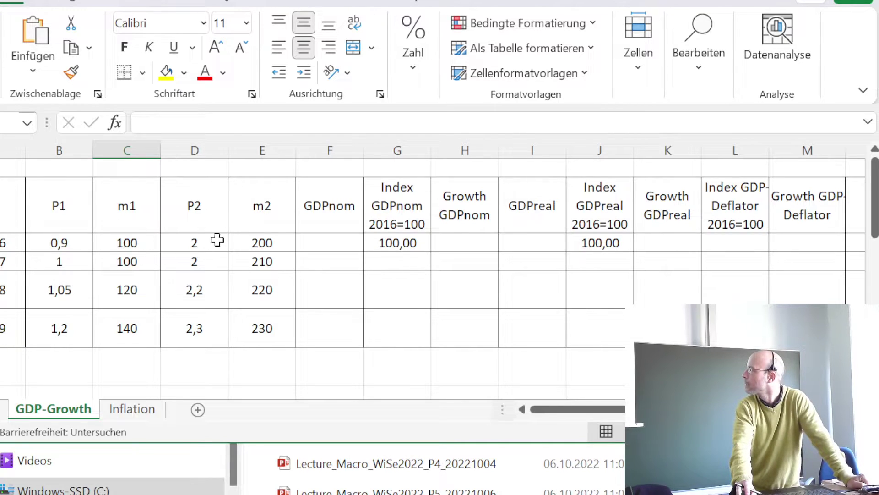
Calculate the 2016 nominal GDP in cell F3 with the formula =B3*C3+D3*E3
left_click(326, 243)
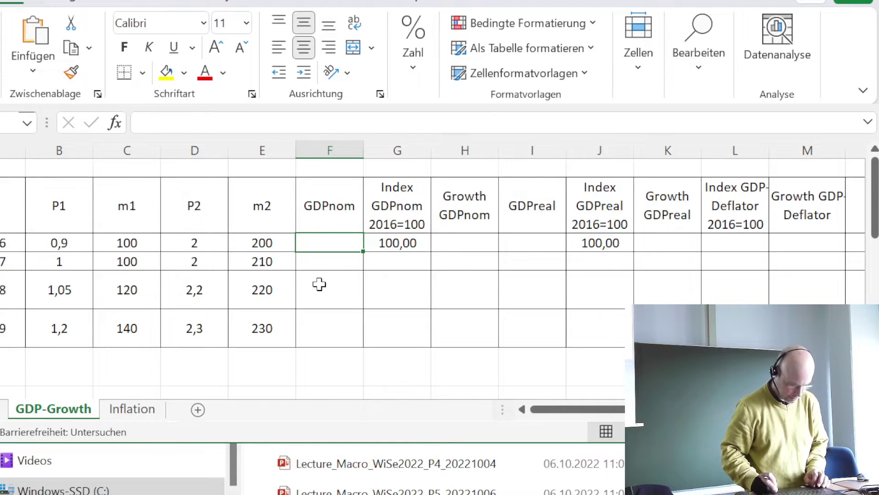
type("=")
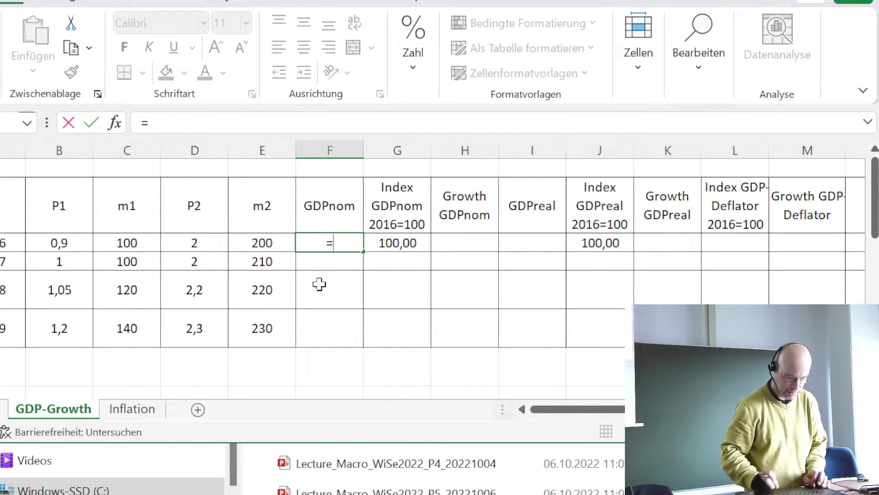
key("Left")
key("Left")
key("Left")
key("Left")
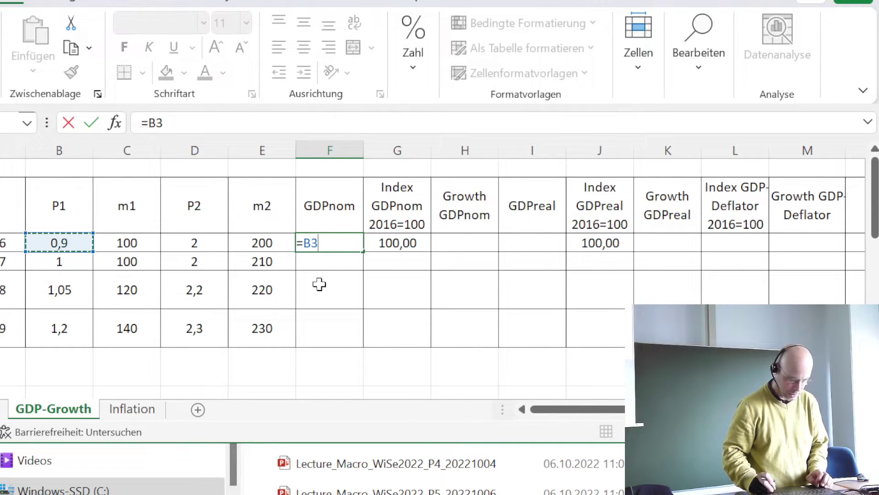
type("*")
key("Left")
key("Left")
key("Left")
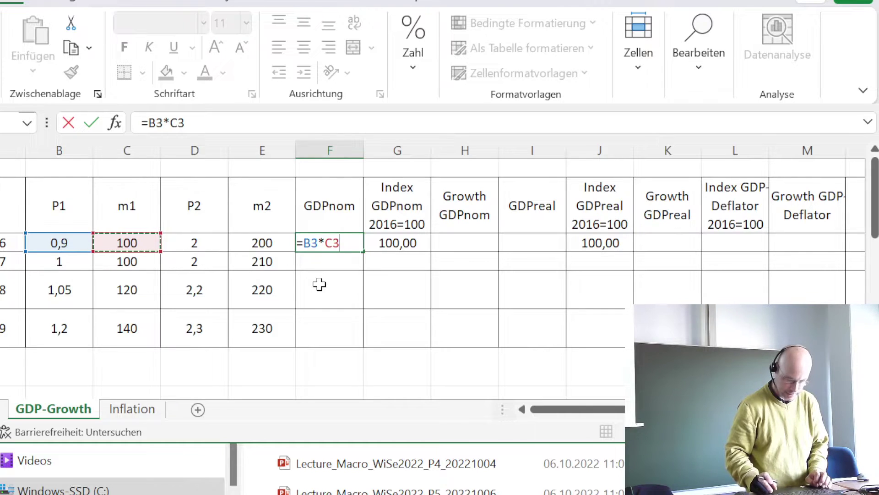
type("+")
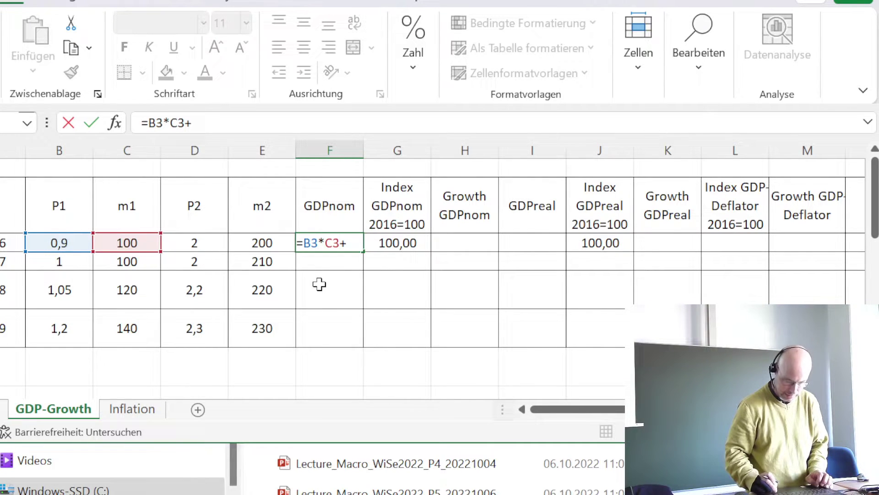
key("Left")
key("Left")
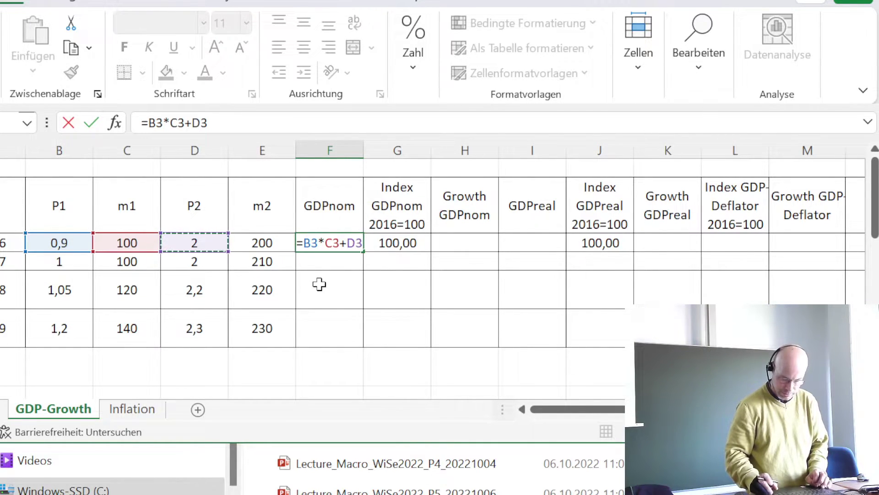
type("*")
key("Left")
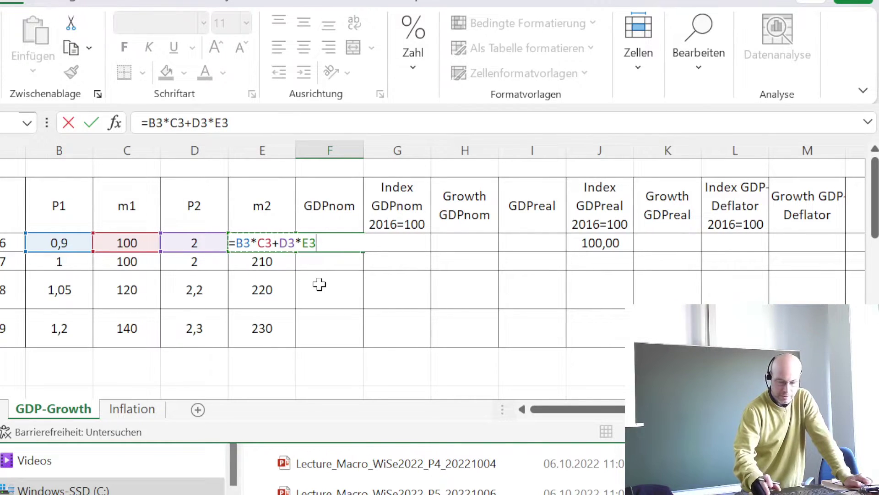
key("Return")
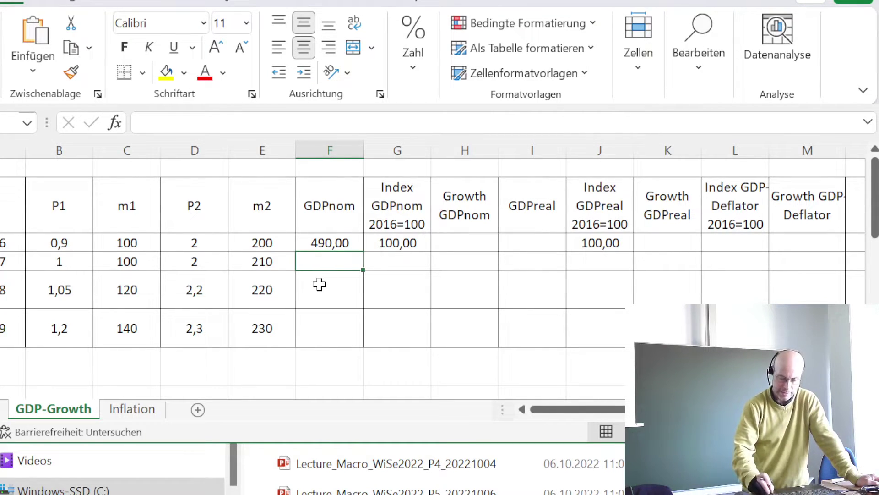
Copy the 2016 GDPnom formula down to the 2017, 2018 and 2019 rows
key("Up")
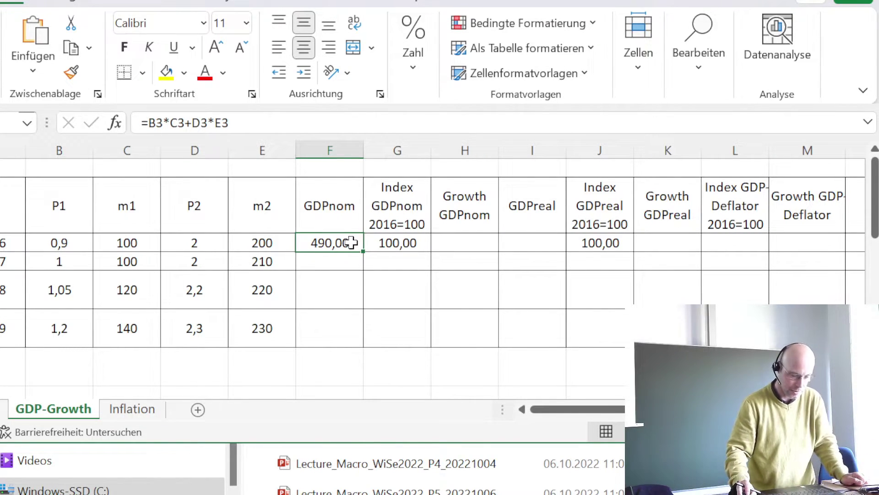
key("ctrl+c")
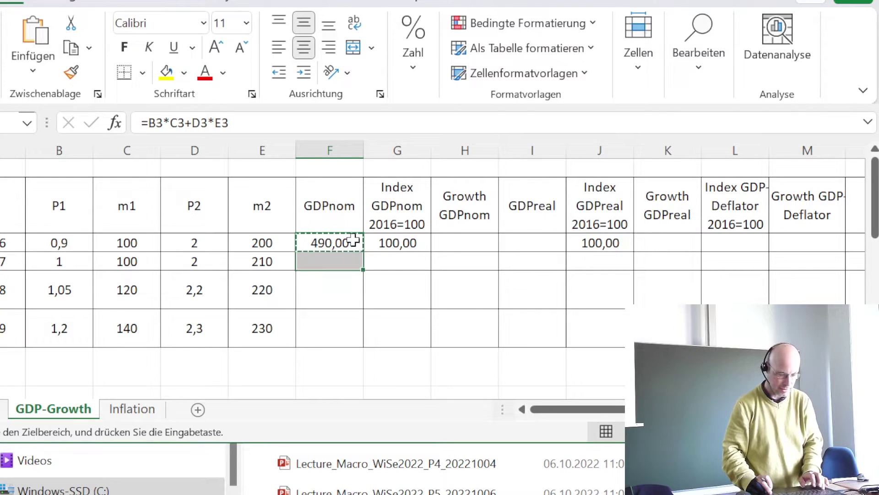
key("shift+Down")
key("shift+Down")
key("ctrl+v")
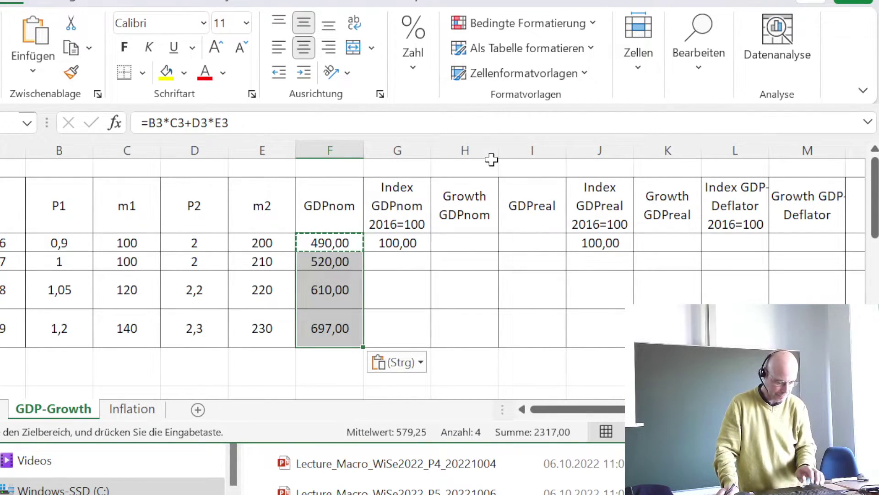
key("Escape")
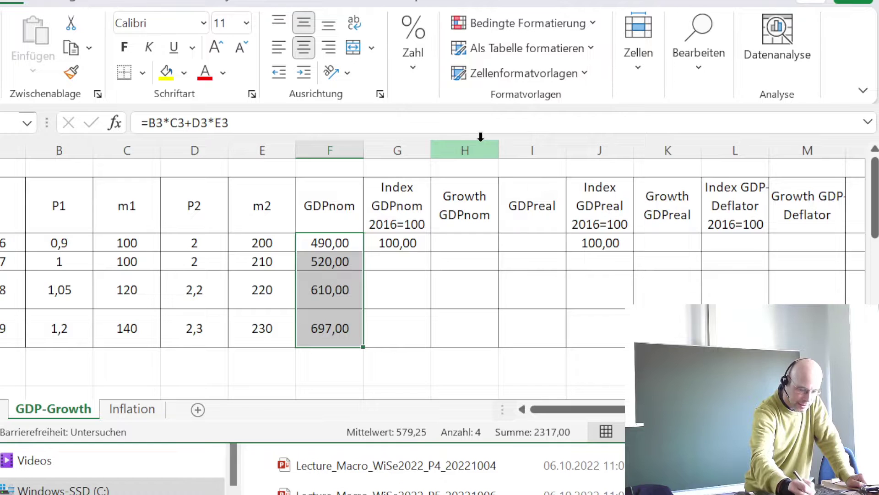
Switch back to the PowerPoint presentation and advance to the Example slide with the handwritten annotations
mouse_move(320, 318)
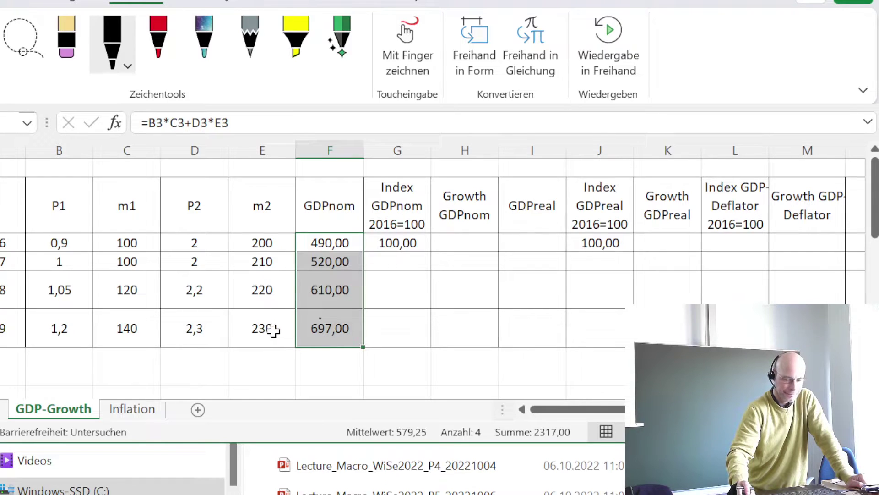
left_click(408, 265)
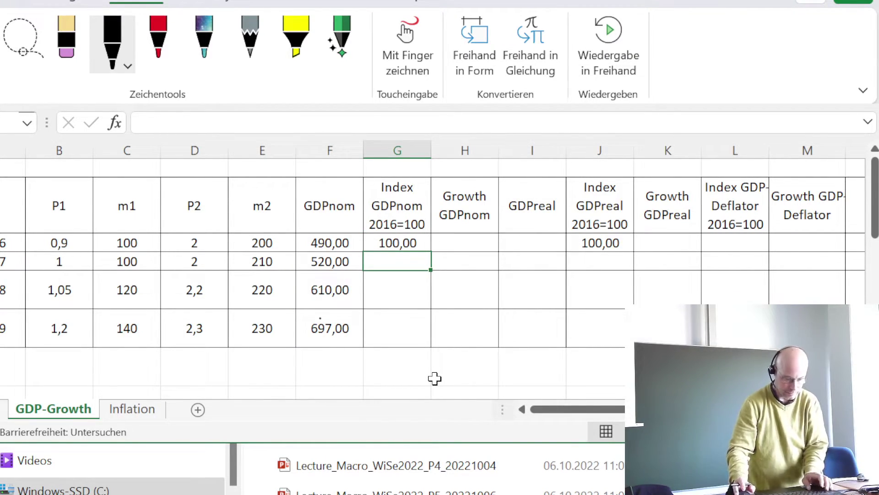
key("alt+Tab")
key("alt+Tab")
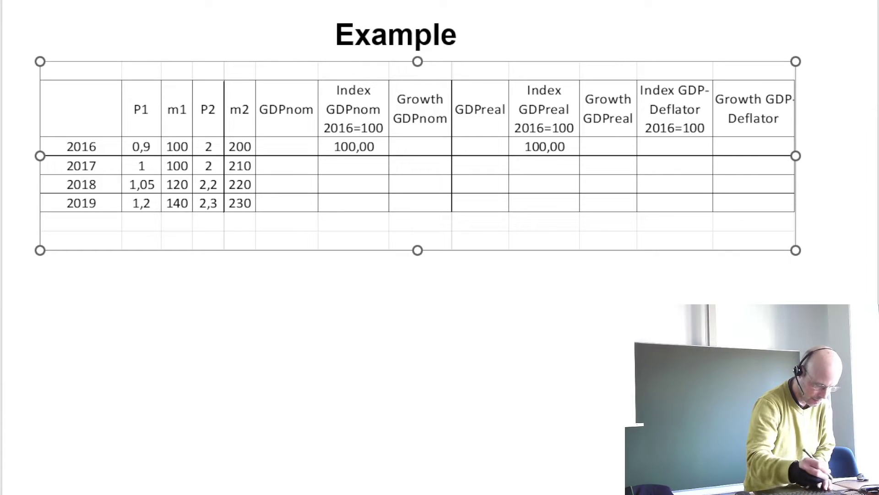
key("Right")
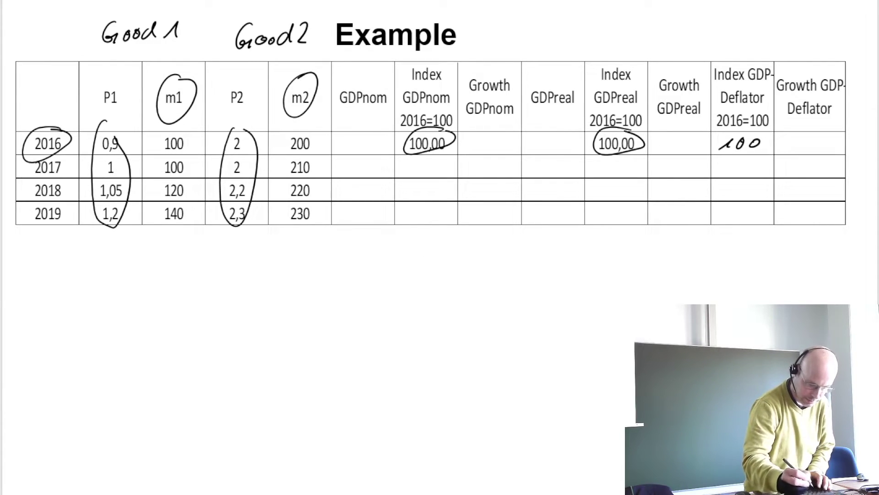
Handwrite the nominal GDP values 490, 520, 610 and 697 in the GDPnom column for 2016 to 2019
left_click_drag(340, 134, 345, 150)
left_click_drag(359, 138, 358, 146)
mouse_move(372, 140)
left_mouse_down()
mouse_move(342, 171)
mouse_move(349, 161)
left_mouse_up()
left_click_drag(352, 164, 372, 164)
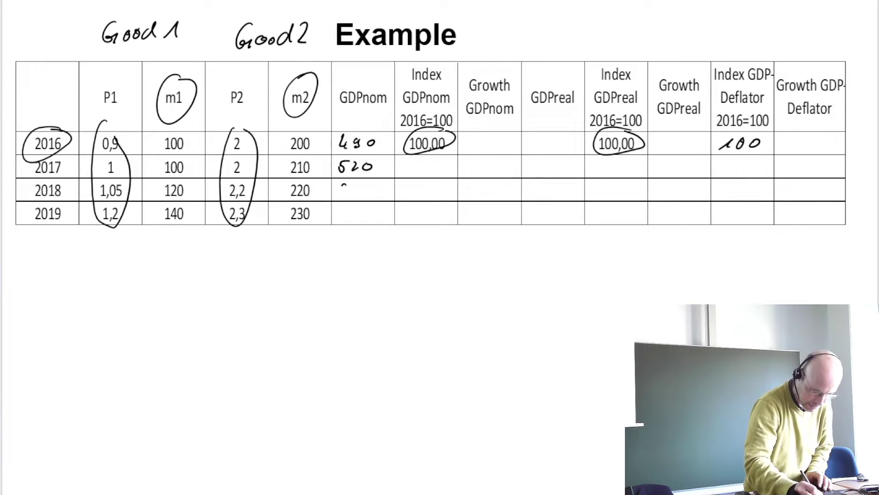
left_click_drag(344, 184, 344, 196)
mouse_move(356, 184)
left_mouse_down()
mouse_move(356, 196)
mouse_move(371, 185)
mouse_move(343, 216)
mouse_move(381, 210)
left_mouse_up()
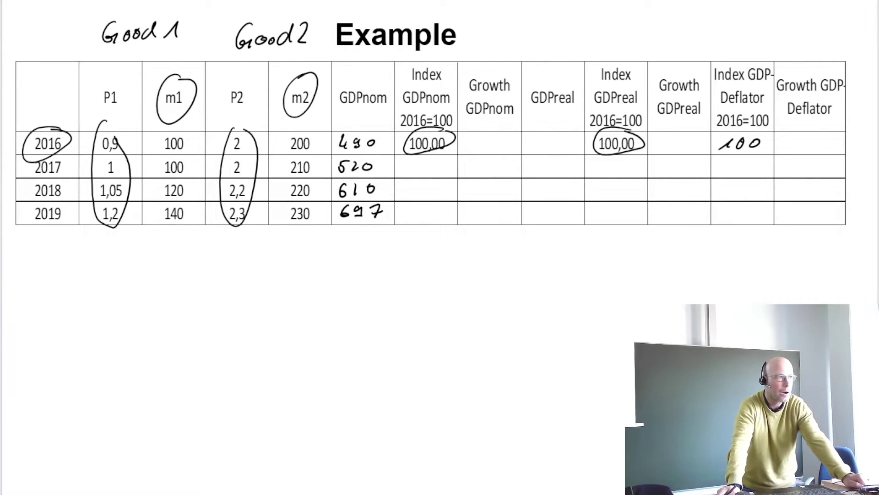
Handwrite the start of the 2016 nominal GDP calculation, "490 = 0,9 ·", below the table
mouse_move(22, 243)
left_mouse_down()
mouse_move(18, 251)
mouse_move(32, 258)
left_mouse_up()
left_click_drag(29, 250, 30, 262)
left_click_drag(47, 246, 44, 262)
mouse_move(63, 248)
left_mouse_down()
mouse_move(57, 256)
mouse_move(63, 247)
mouse_move(92, 250)
left_mouse_up()
left_click_drag(78, 257, 113, 243)
left_click_drag(122, 255, 120, 261)
left_click(149, 250)
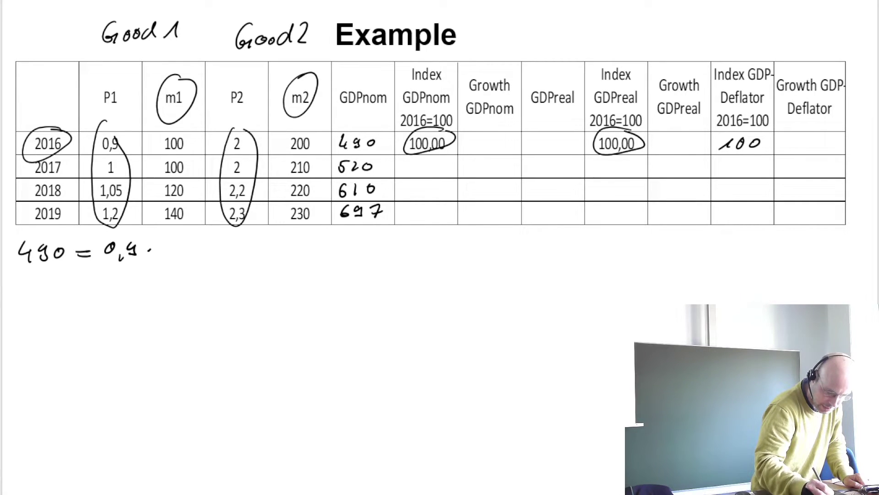